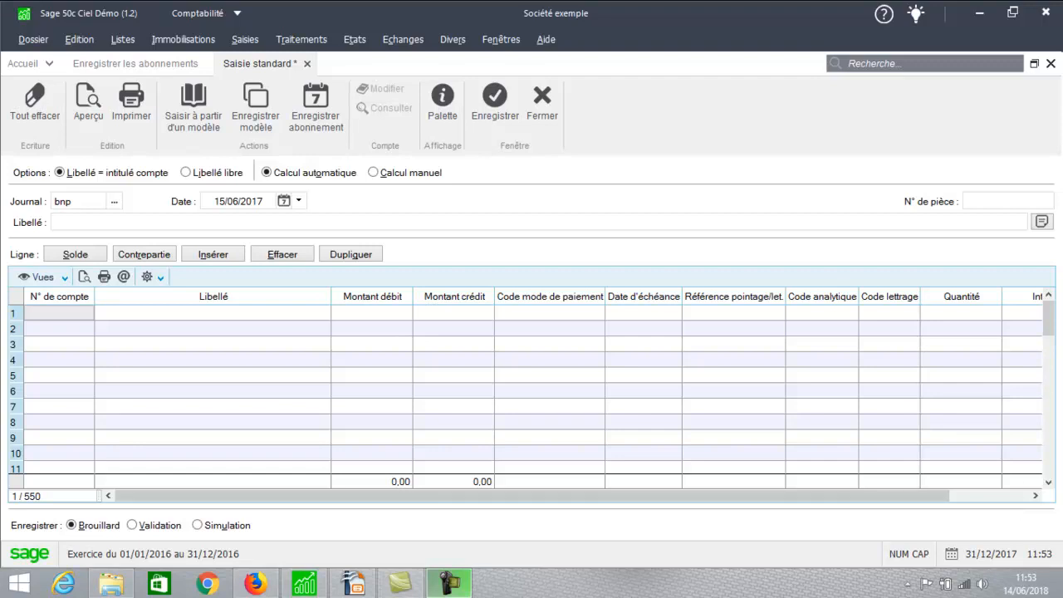
Step: Set the entry's document number to 9 and label it "Acompte", the employee's surname and "CHQ 678"
left_click(990, 202)
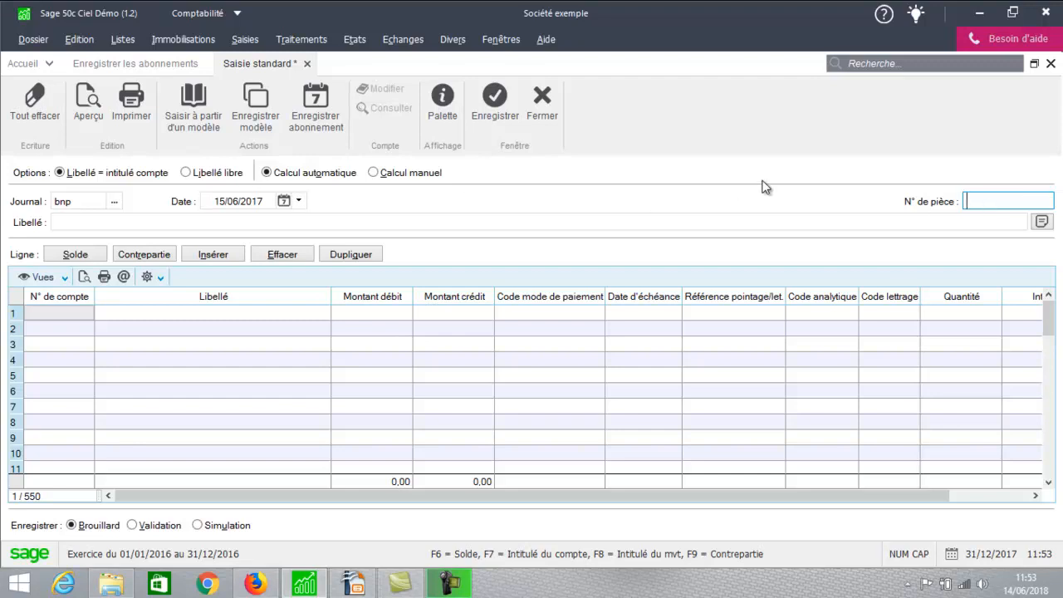
type("9")
left_click(228, 222)
key("Caps_Lock")
type("Acompte")
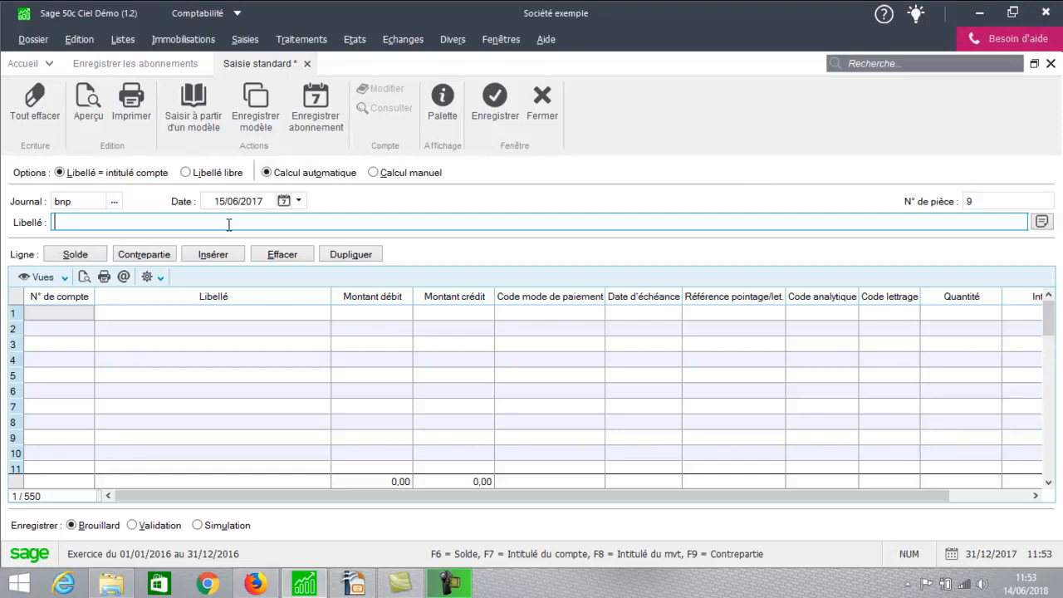
key("Caps_Lock")
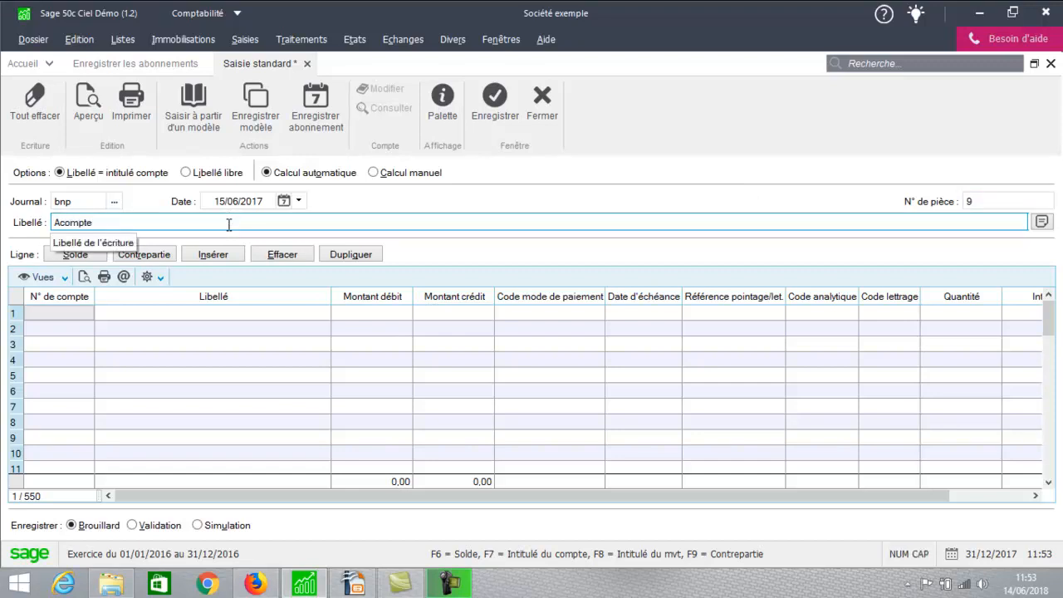
type("DUPONT CHQ 678")
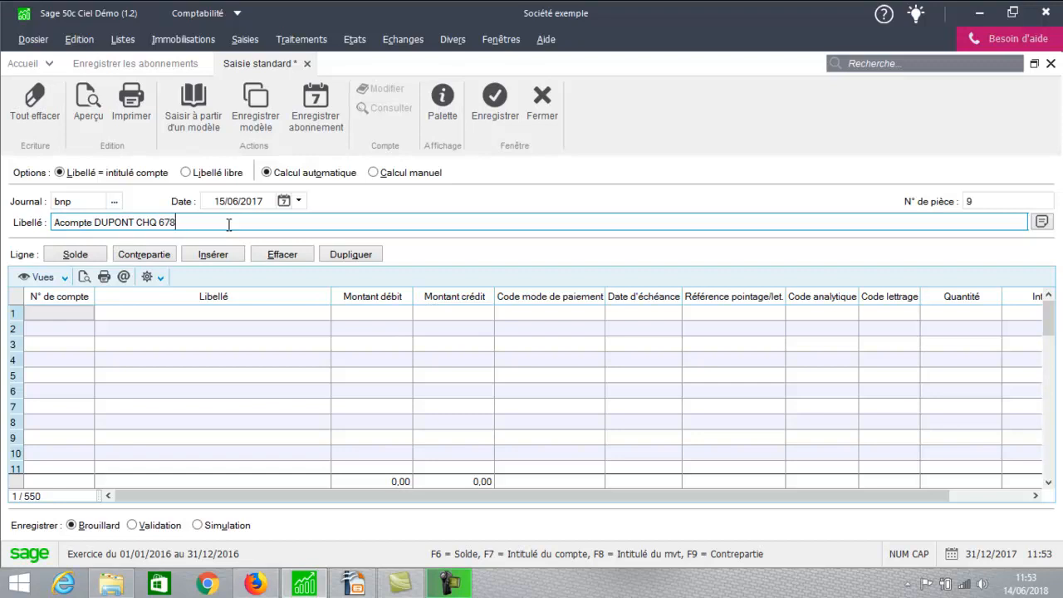
Step: Fill the first line with account 425000, Personnel avances et acomptes, found in the full account list, and debit it 100
left_click(54, 310)
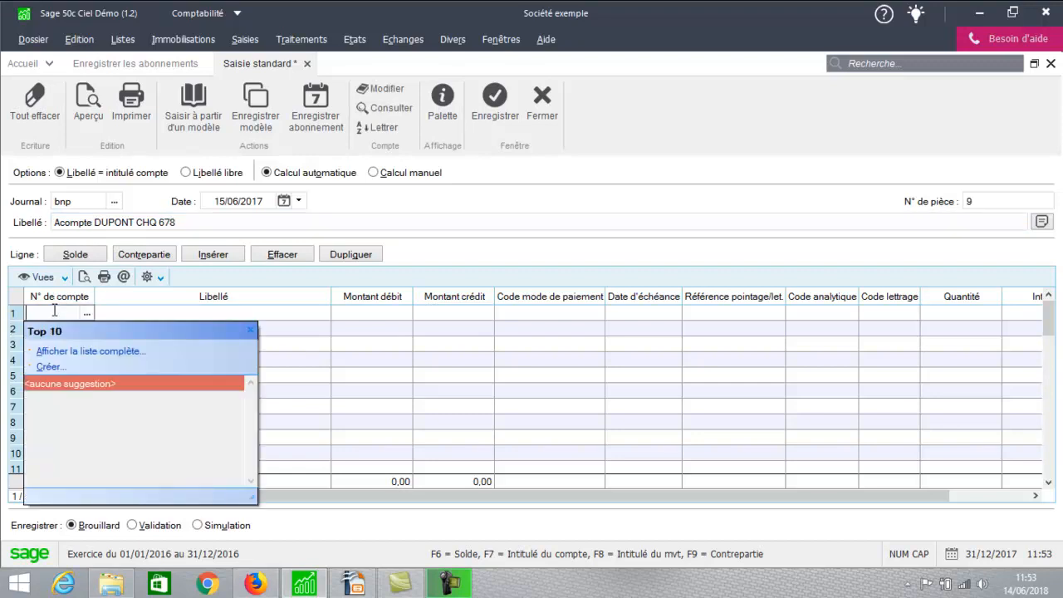
type("425")
left_click(105, 353)
left_click(454, 208)
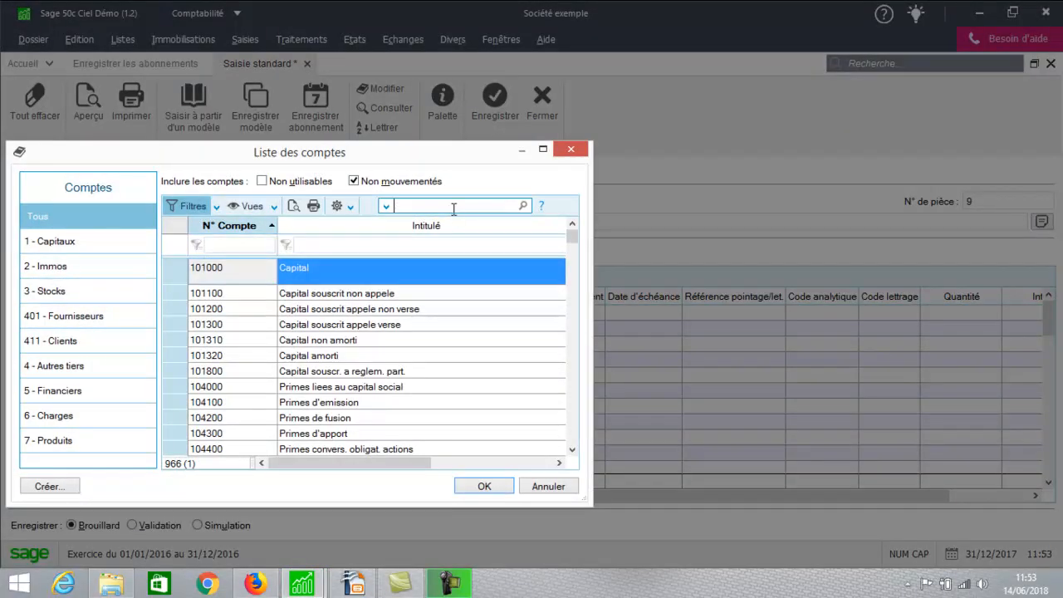
type("425")
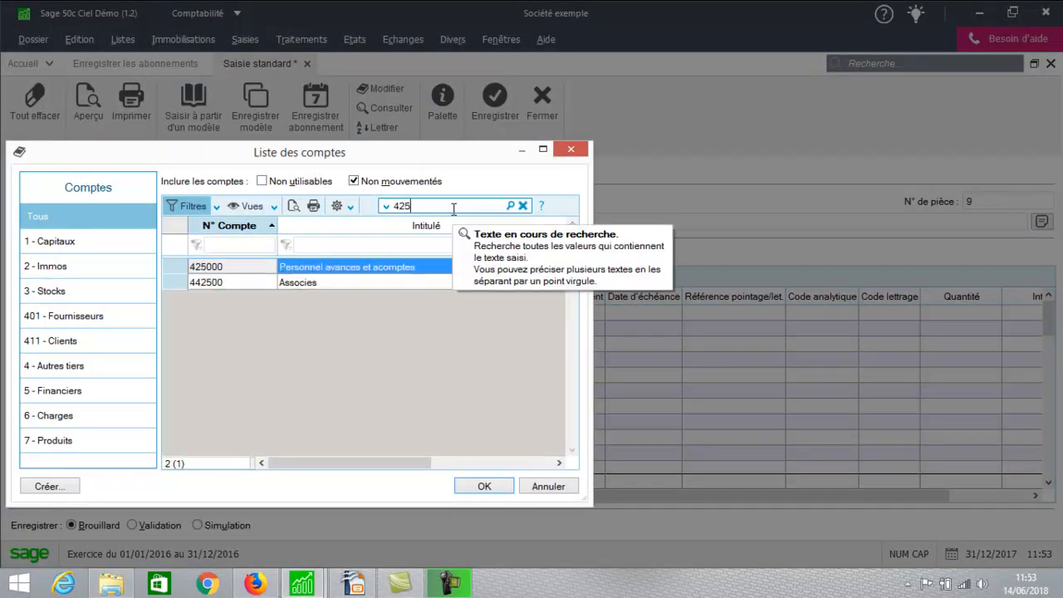
double_click(227, 266)
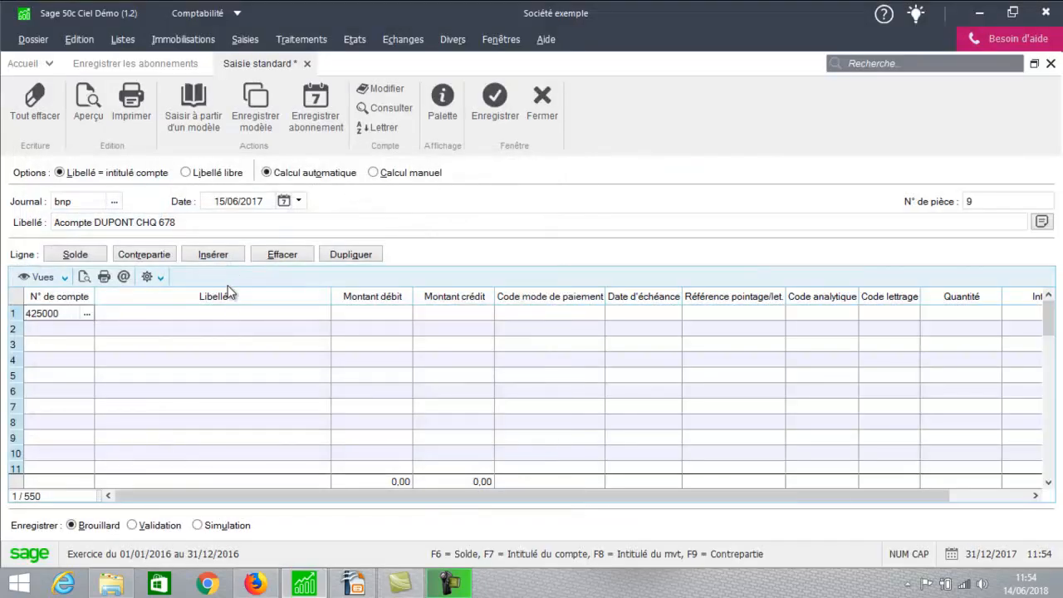
left_click(338, 314)
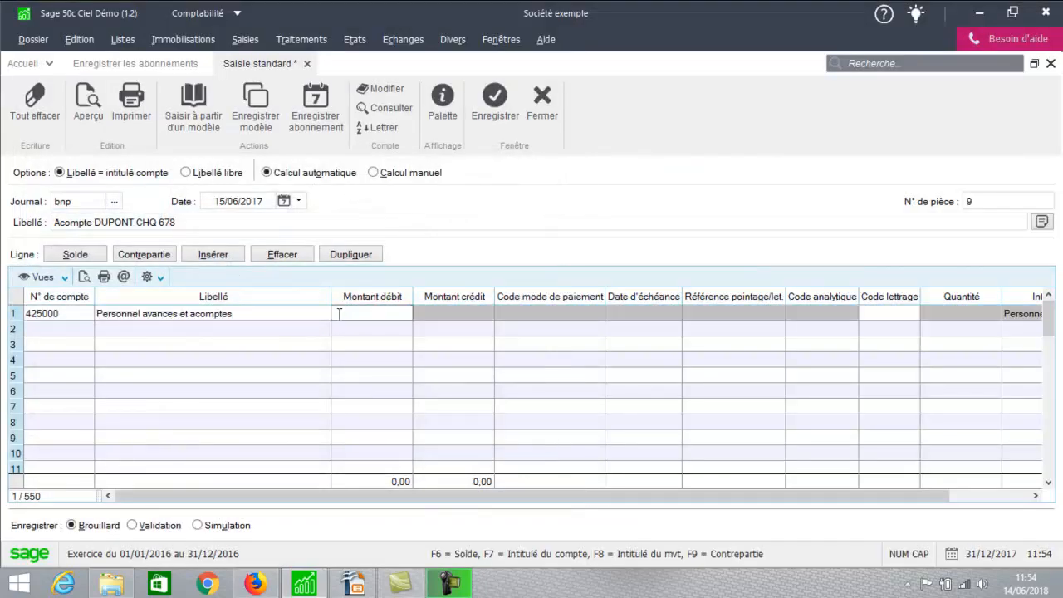
type("100")
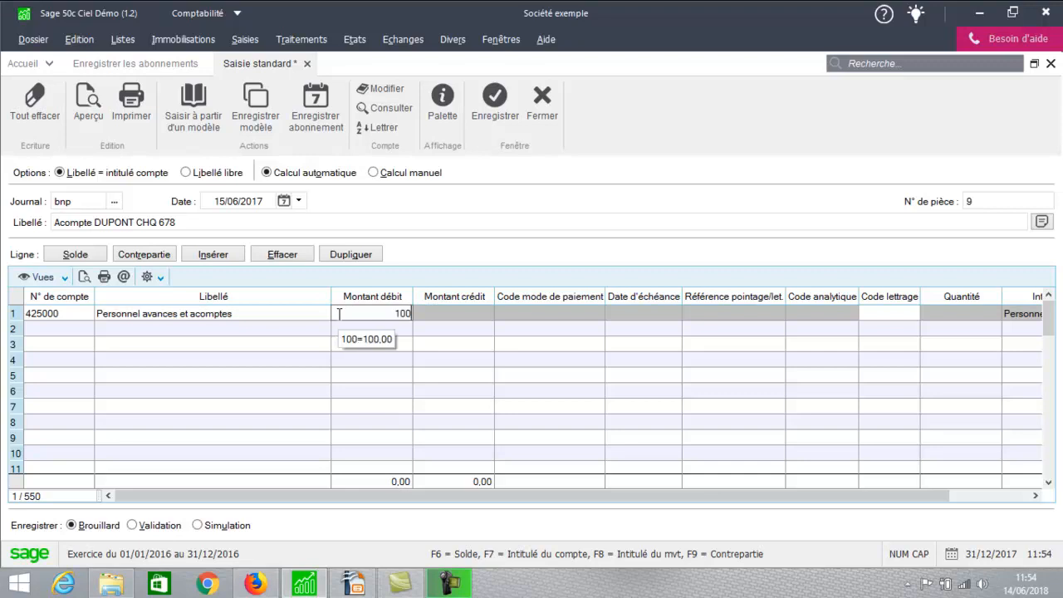
key("Return")
Step: Add account 512000 on line 2, balance the entry on that line and save the entry
type("5")
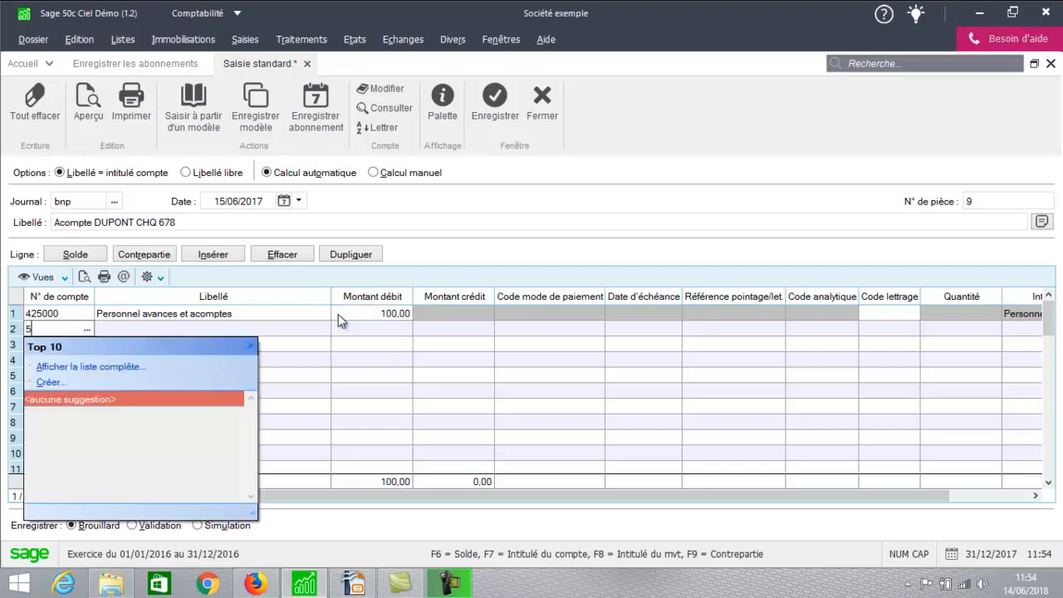
type("12000")
key("Return")
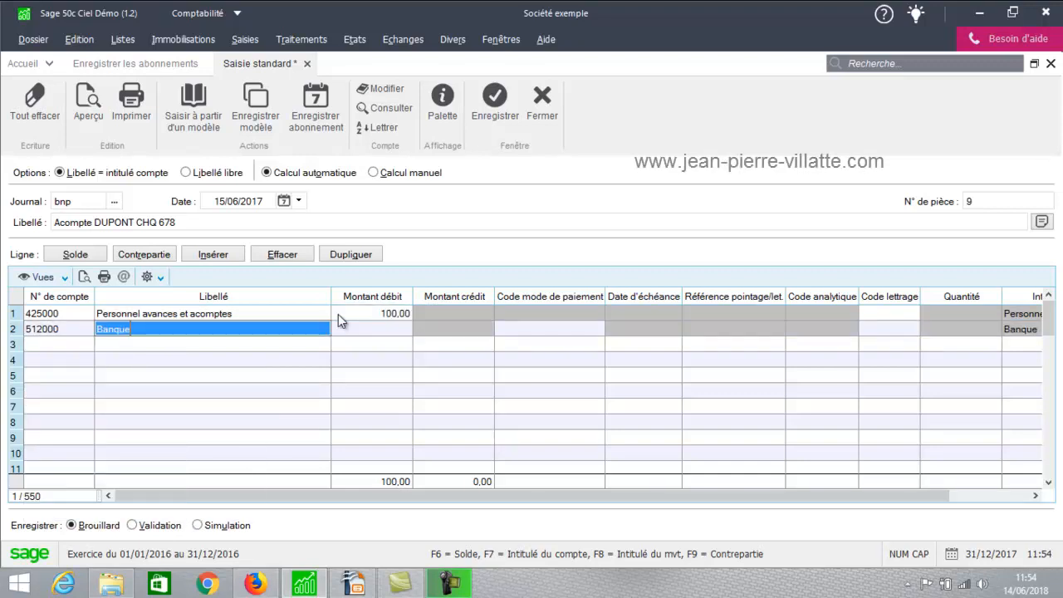
left_click(80, 256)
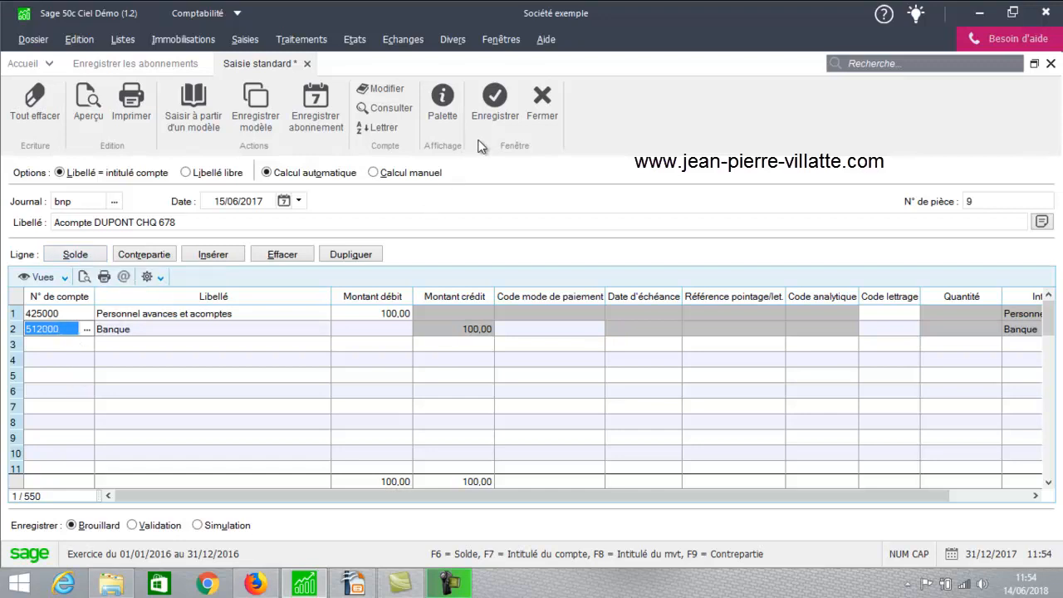
left_click(496, 114)
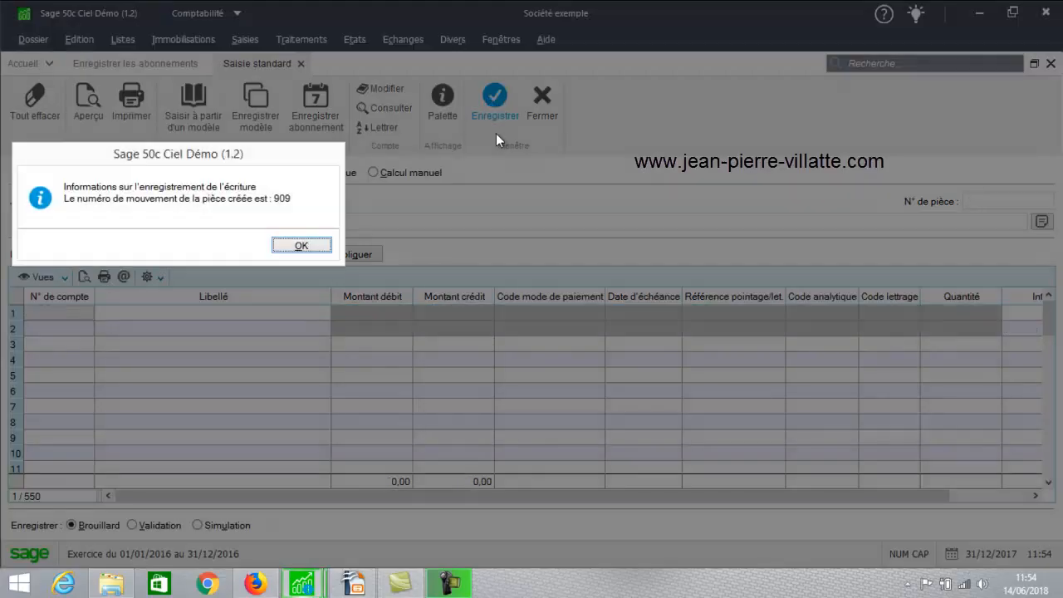
left_click(323, 246)
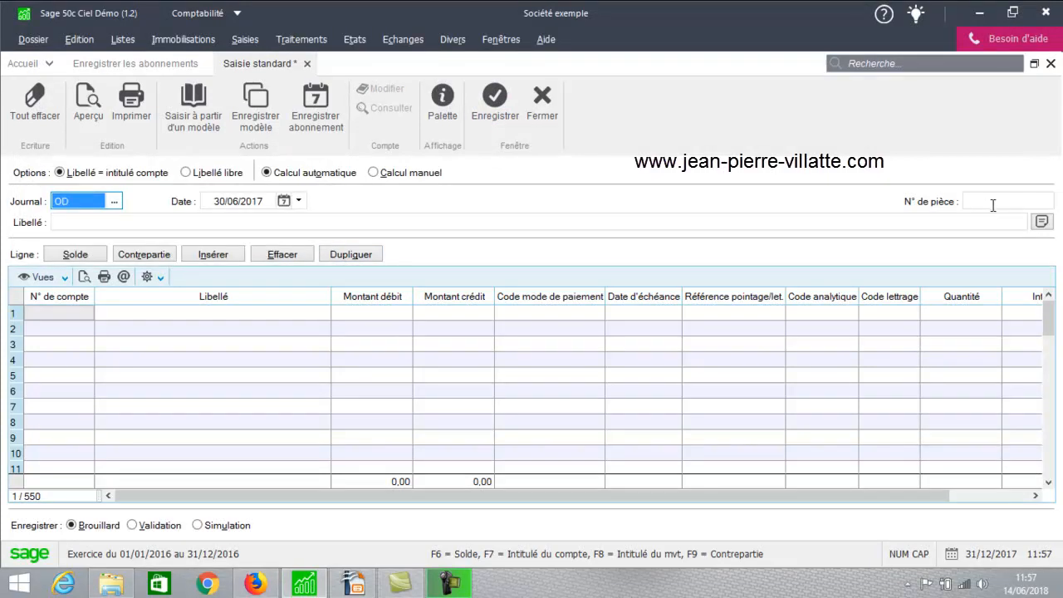
Step: Set the OD entry's document number to 10 and label it "BULLETIN" followed by the employee's surname
left_click(993, 202)
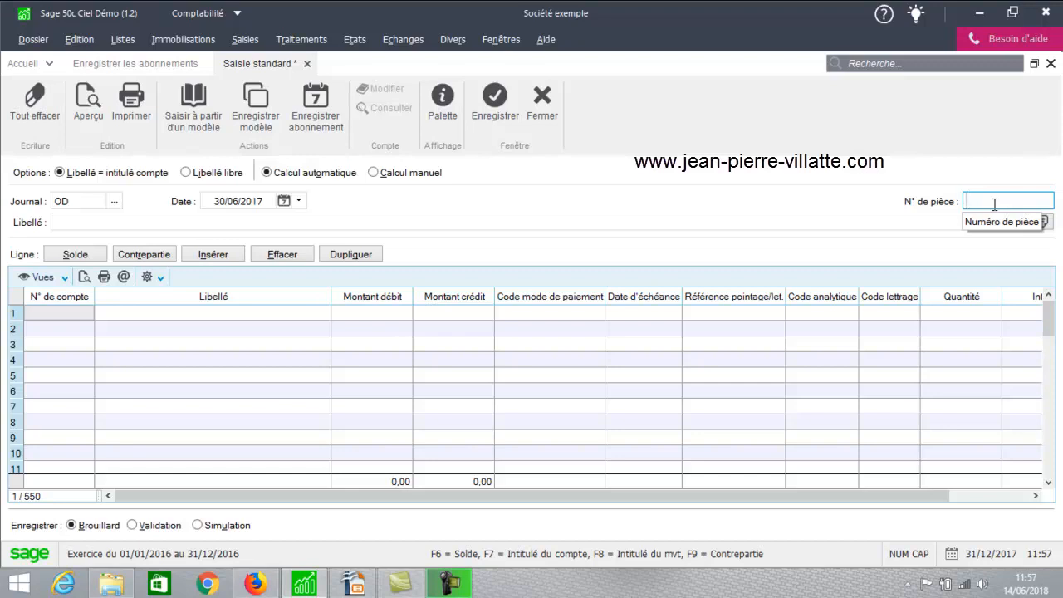
type("10")
key("Tab")
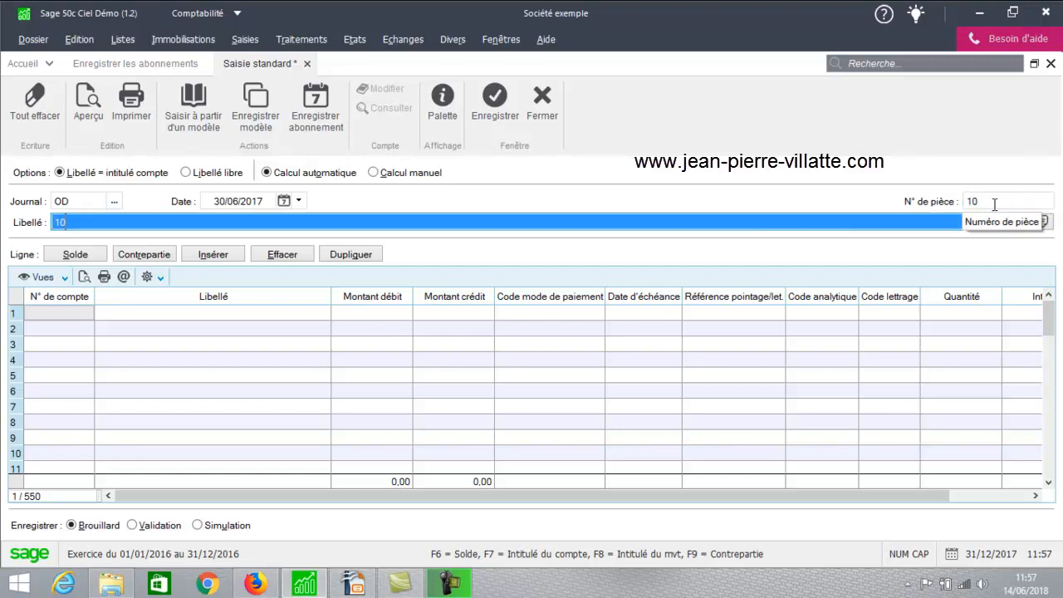
type("BULLE")
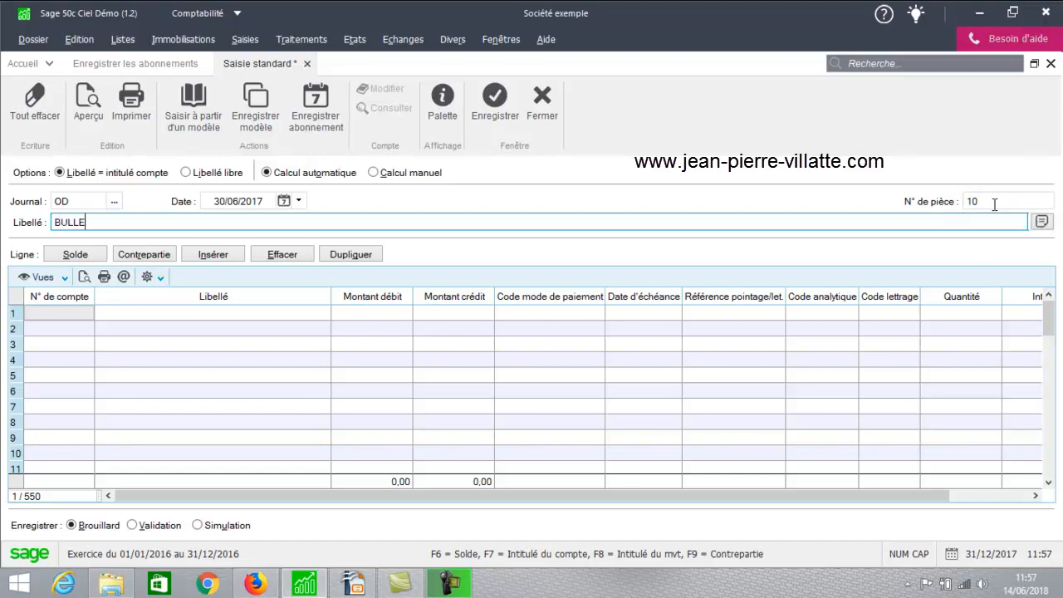
type("TIN DUPONT")
key("Tab")
type("5")
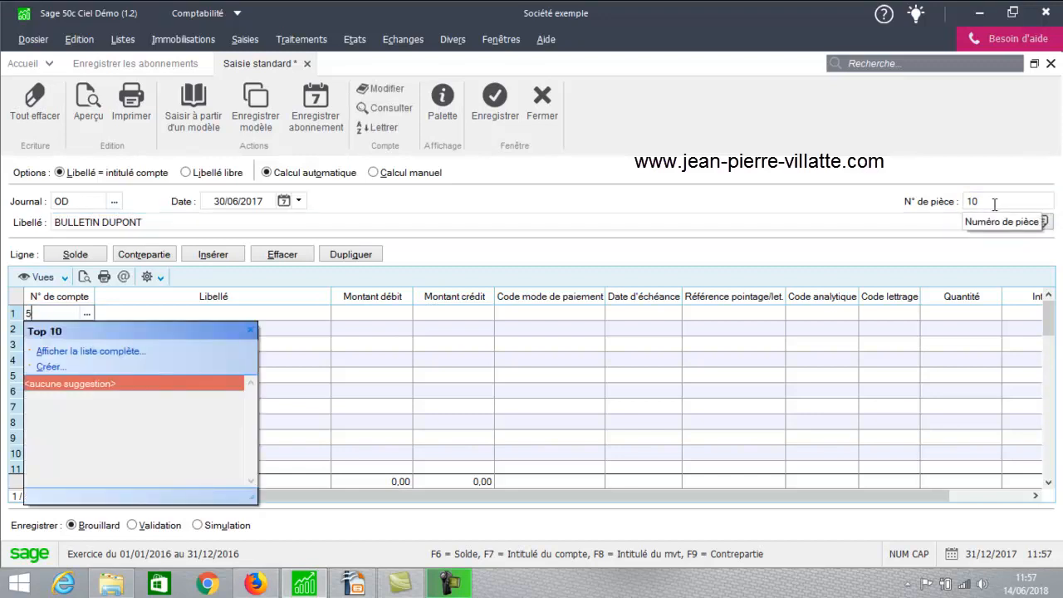
type("41000")
key("BackSpace")
key("BackSpace")
key("BackSpace")
key("BackSpace")
key("BackSpace")
key("BackSpace")
Step: Enter account 641000 on the first line with a debit of 2000
type("641000")
key("Tab")
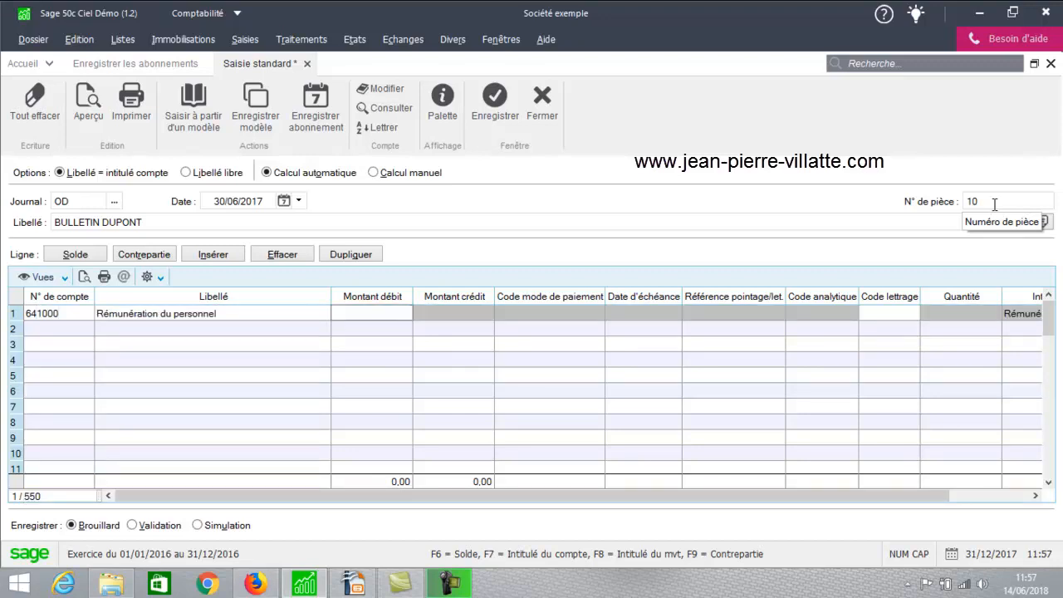
type("2000")
key("Return")
Step: Put account 431000 on line 2, replacing the proposed VAT line's debit amount with a credit of 200
type("4")
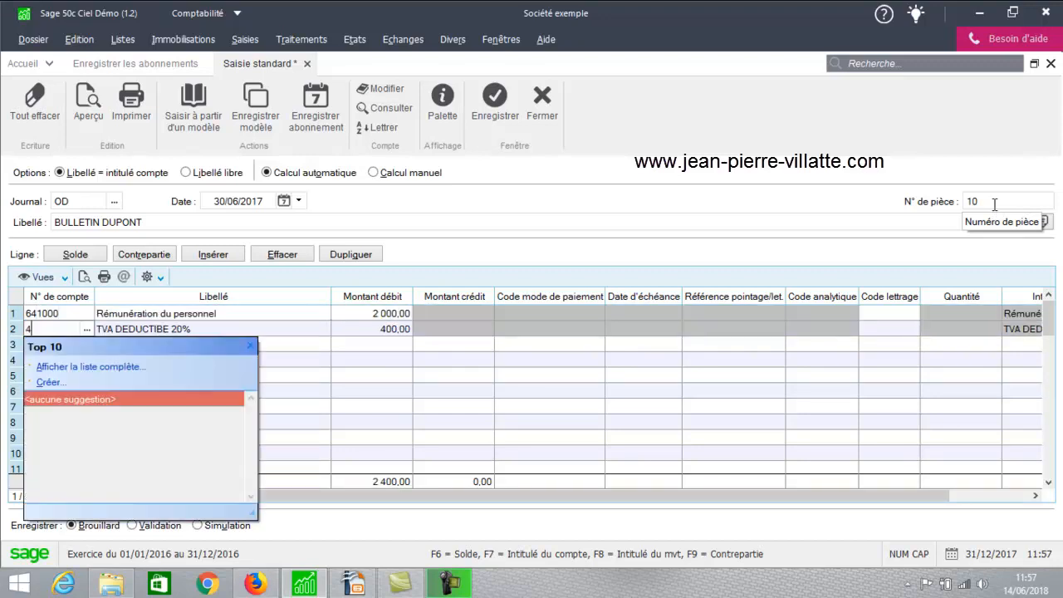
type("31000")
key("Tab")
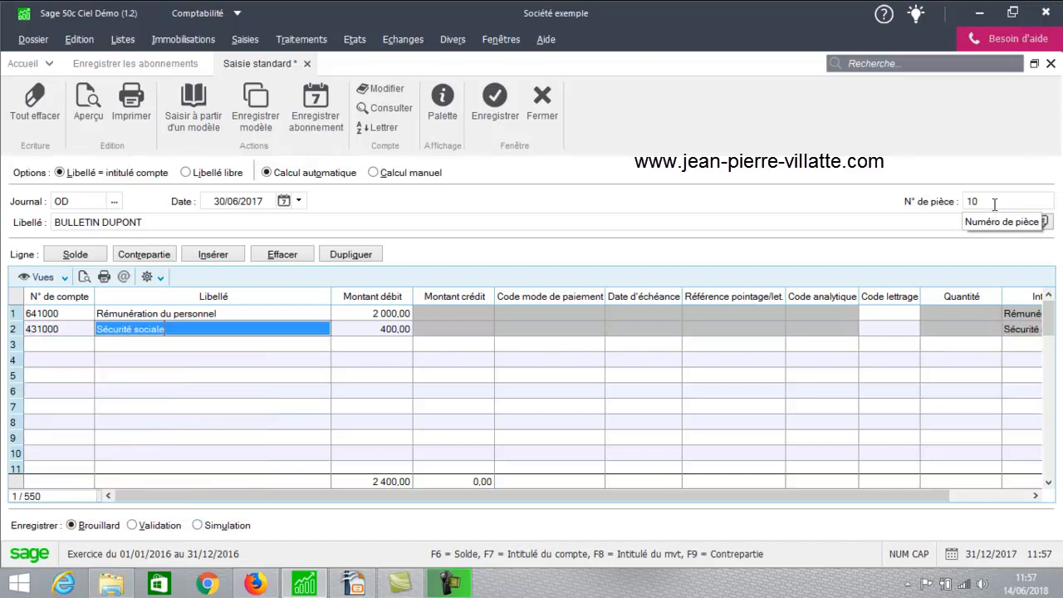
left_click(357, 333)
left_click_drag(357, 333, 543, 348)
key("Delete")
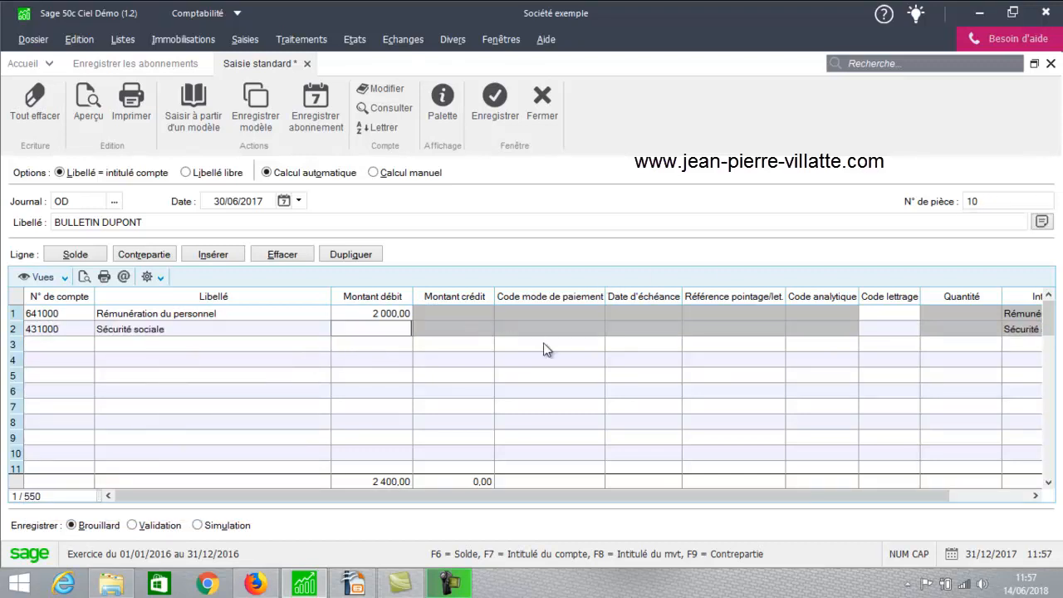
left_click(485, 326)
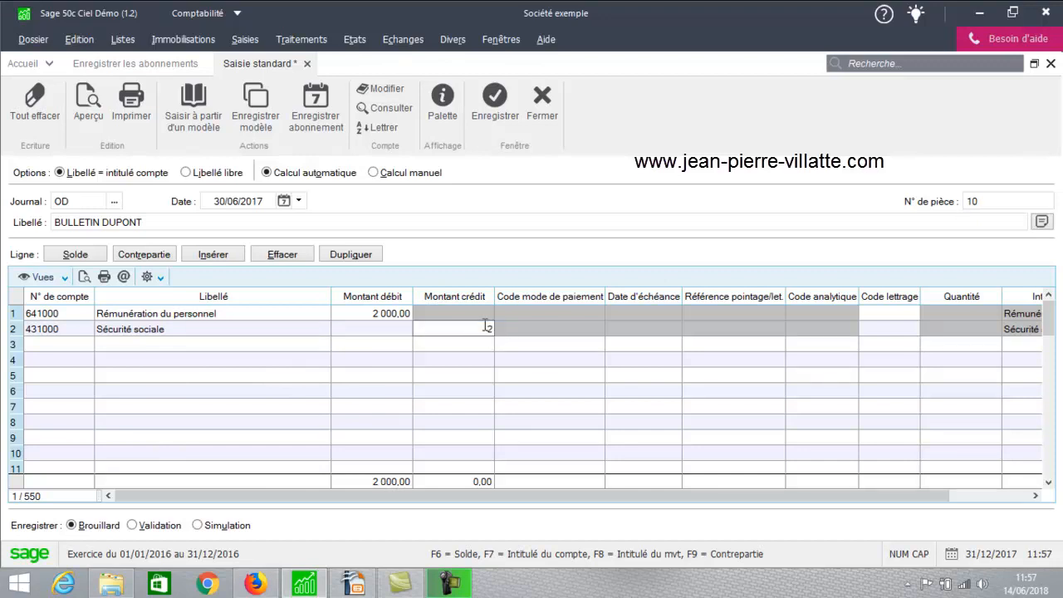
type("200")
key("Return")
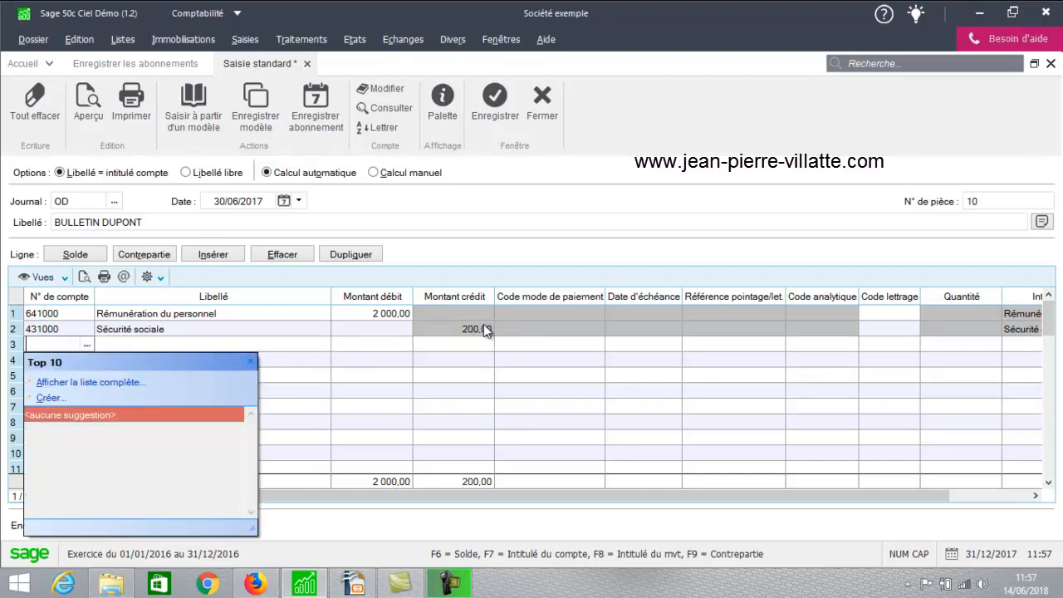
Step: Fill line 3 with account 437100, Caisse de retraite MEDERIC, found in the full account list, and credit it 100
type("437")
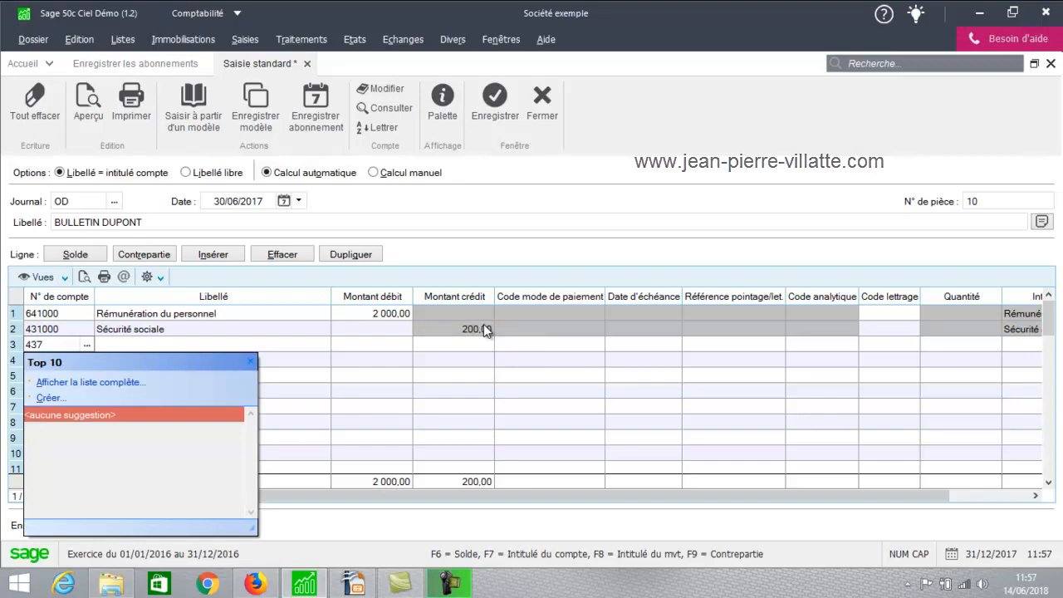
left_click(84, 384)
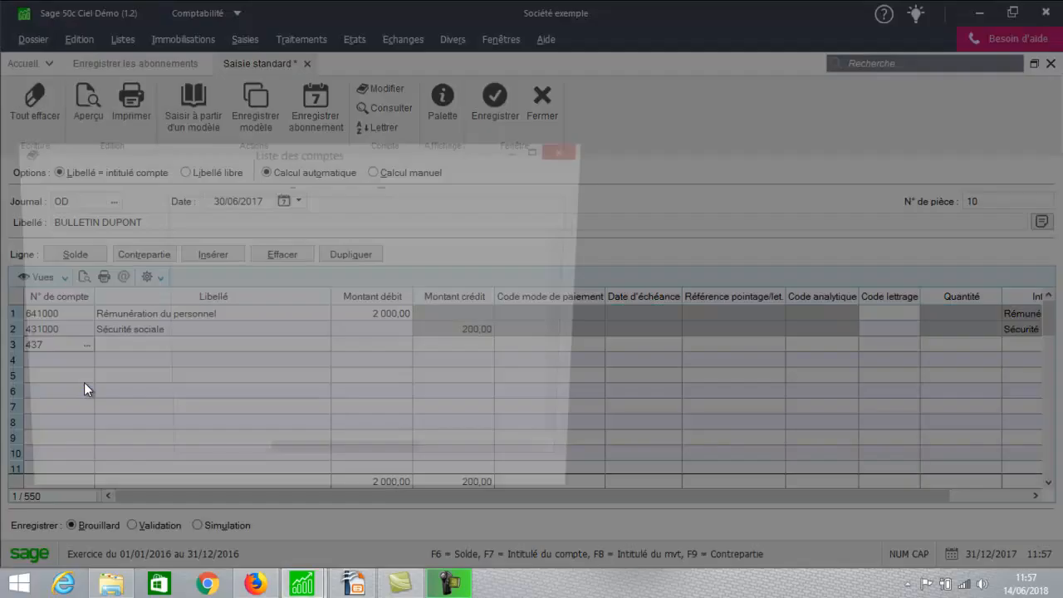
left_click(448, 206)
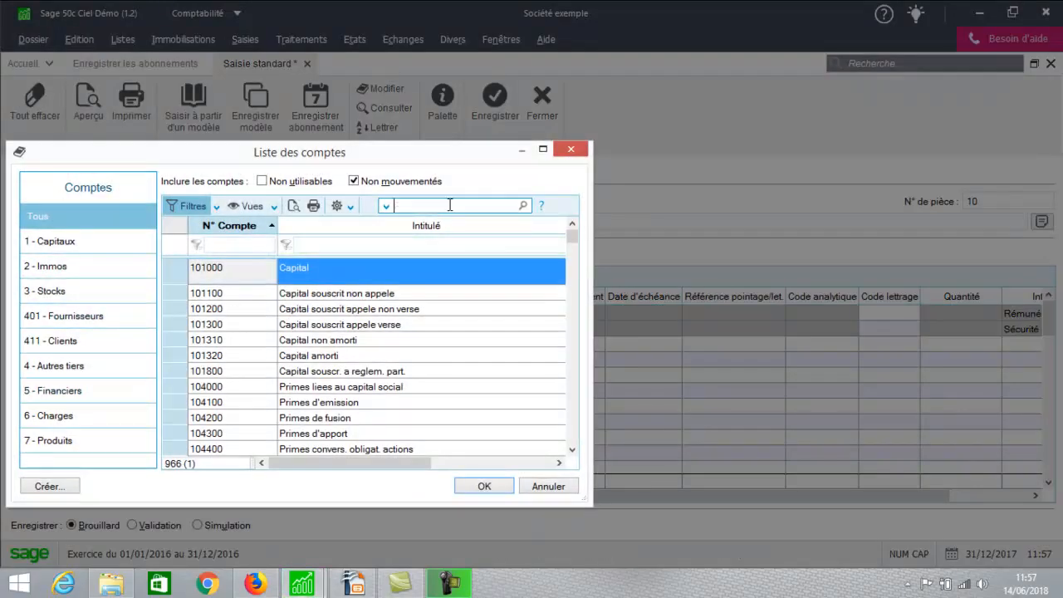
type("437")
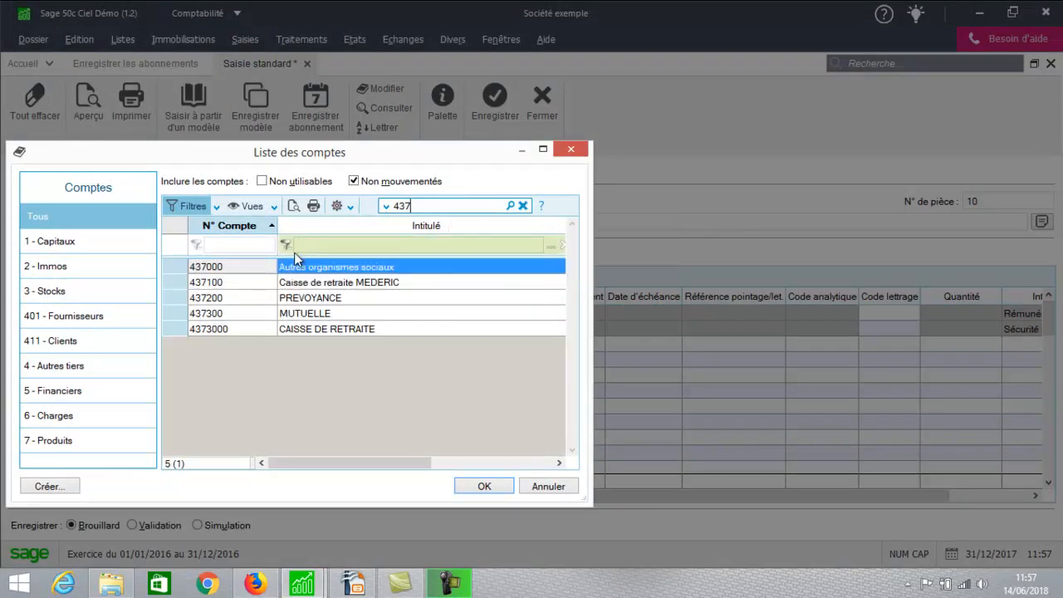
left_click(295, 287)
double_click(295, 288)
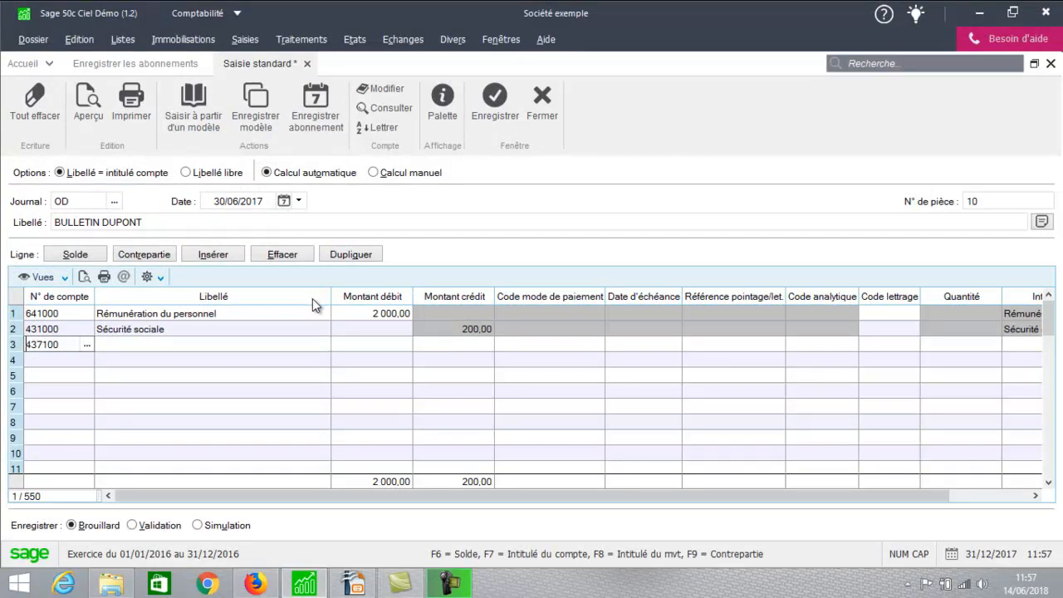
key("Tab")
left_click(467, 343)
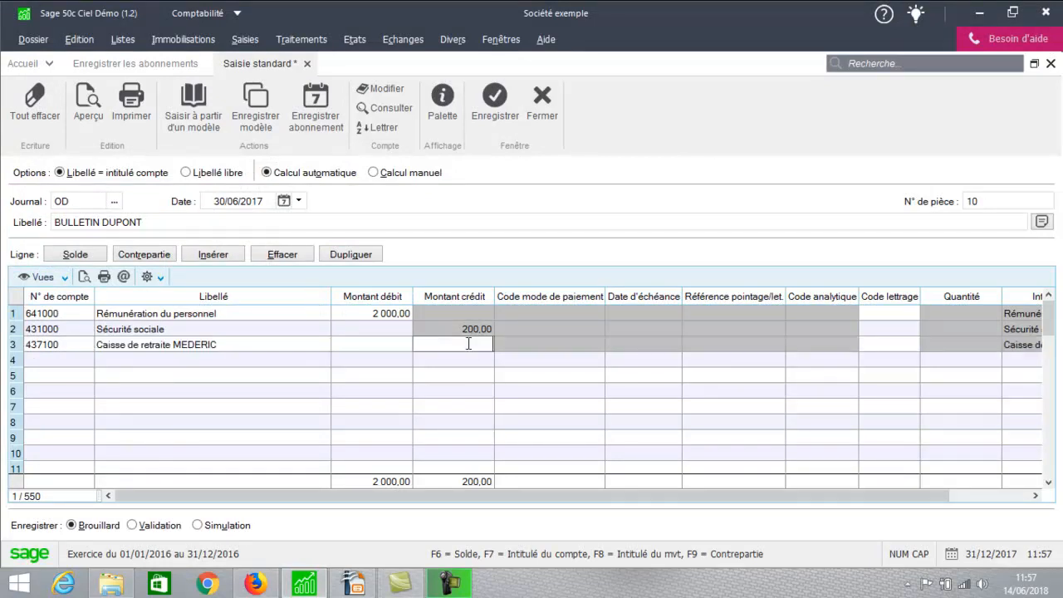
type("100")
key("Return")
Step: Fill line 4 with account 437300, MUTUELLE, found in the full account list, and credit it 50
type("43")
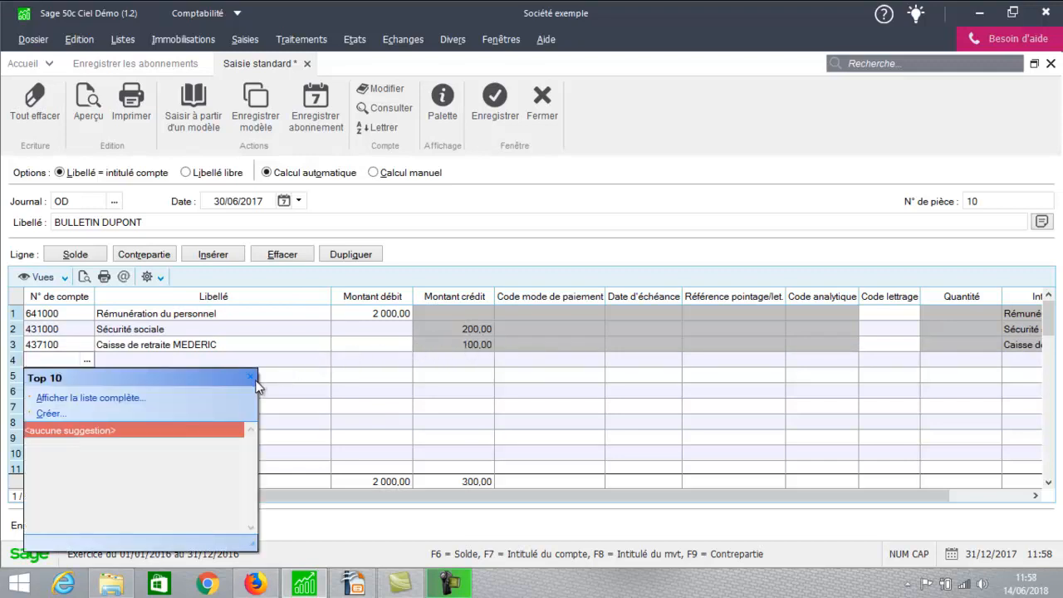
type("7")
left_click(67, 397)
left_click(445, 207)
type("437")
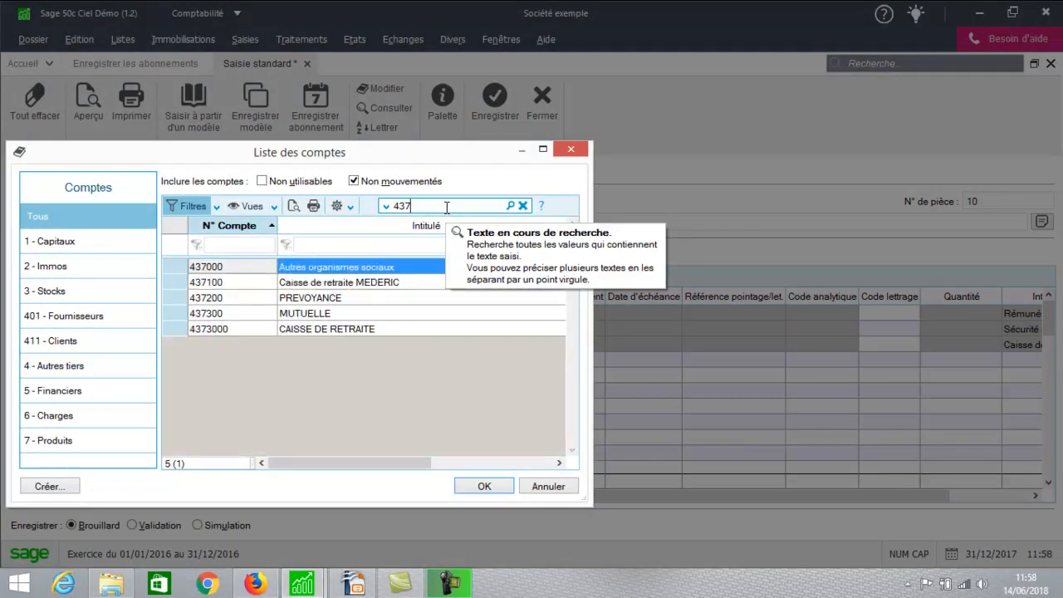
double_click(317, 314)
key("Tab")
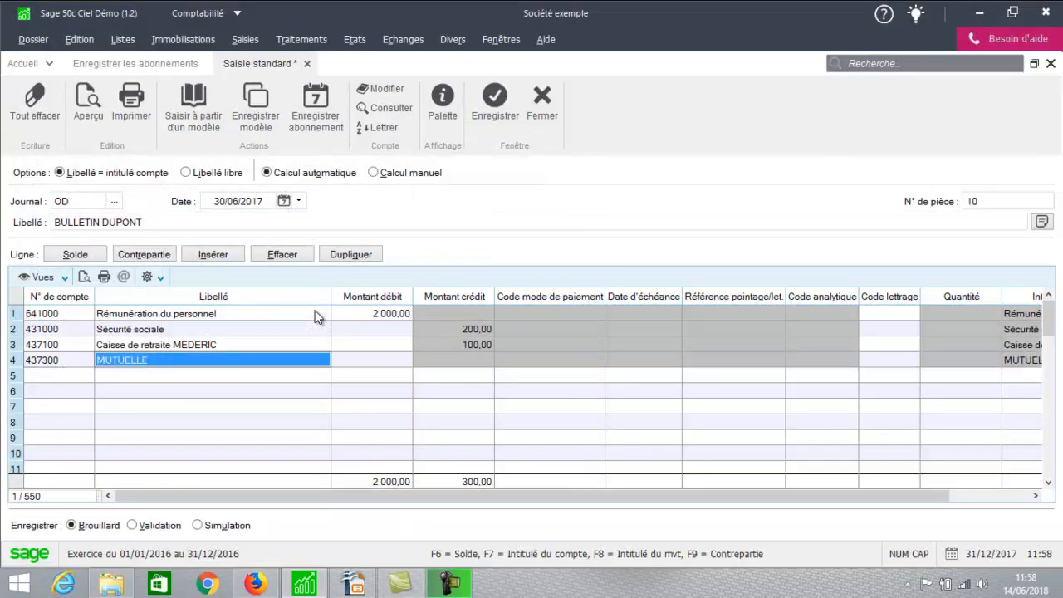
left_click(460, 358)
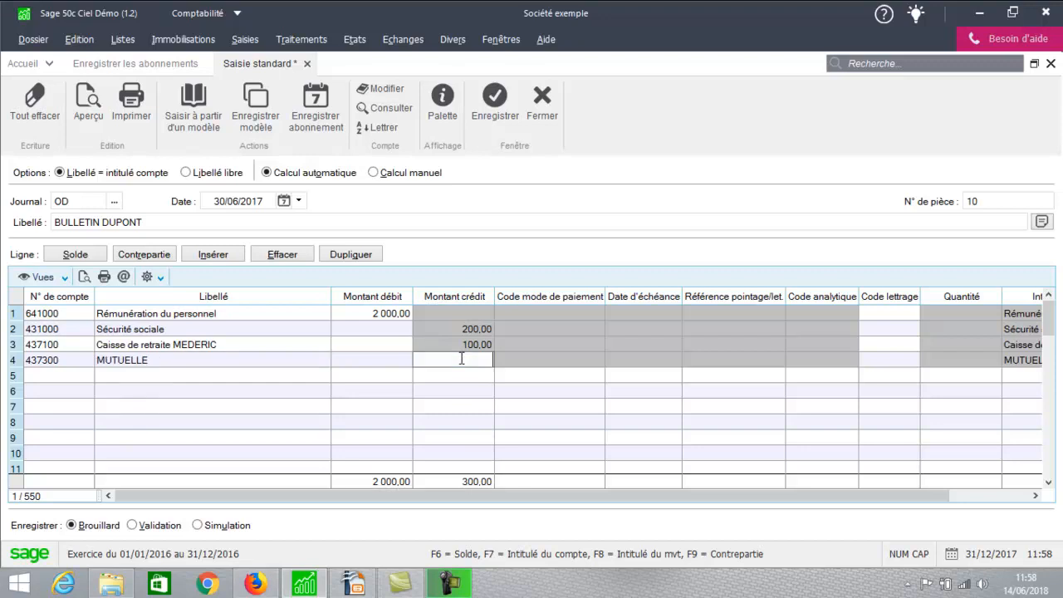
type("50")
key("Return")
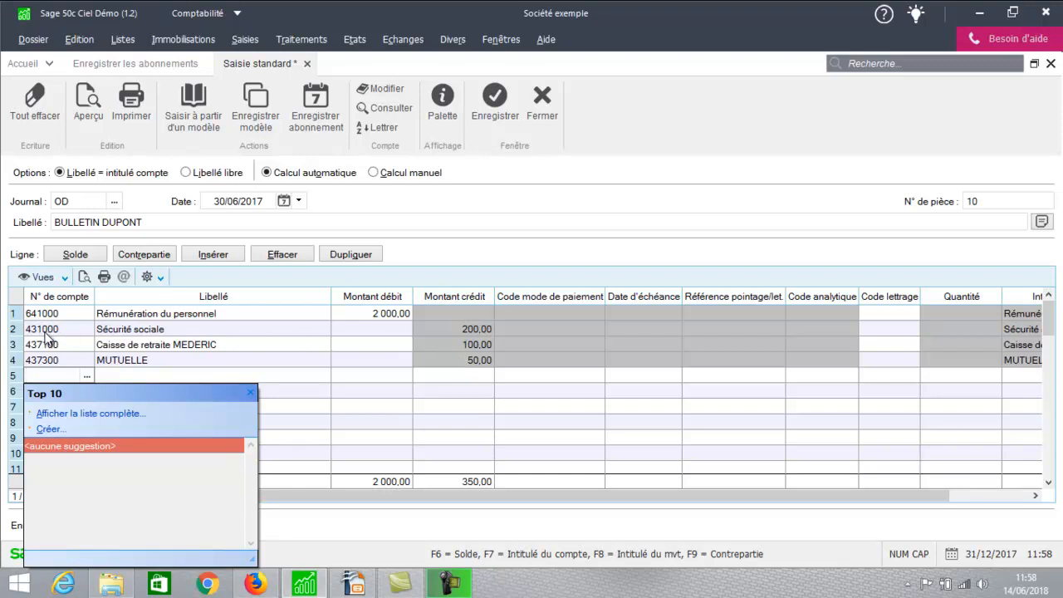
Step: Enter account 425000, Personnel avances et acomptes, on line 5 with a credit of 100, without creating account 42500
type("42500")
key("Return")
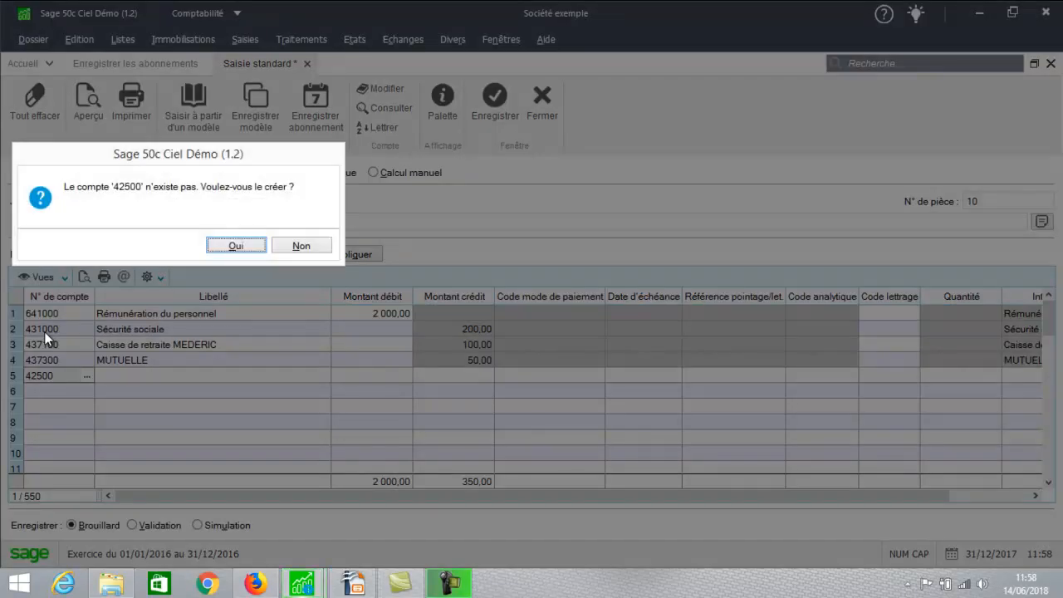
left_click(299, 243)
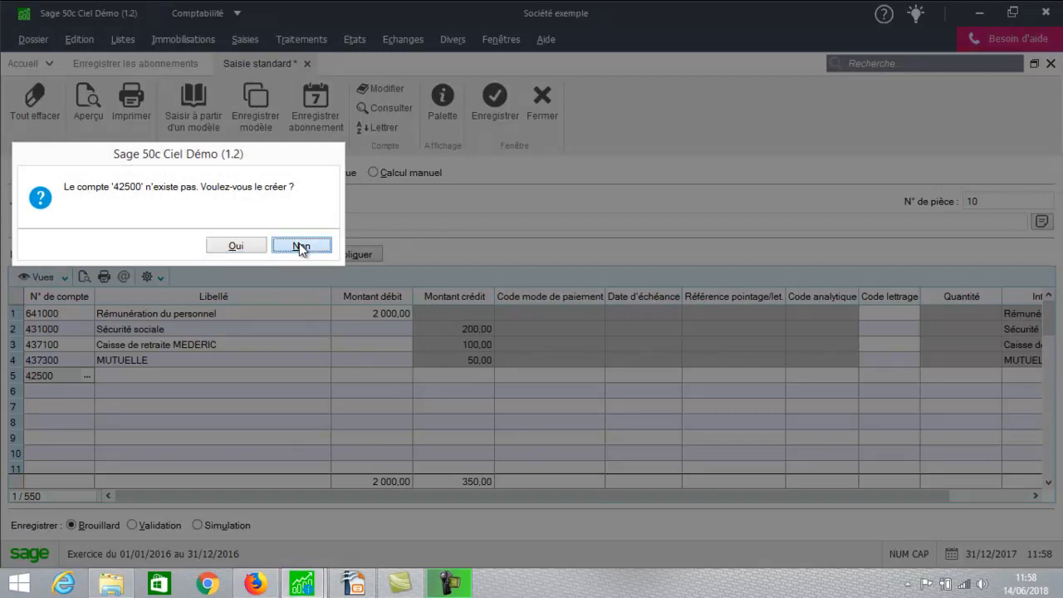
left_click(62, 376)
type("0")
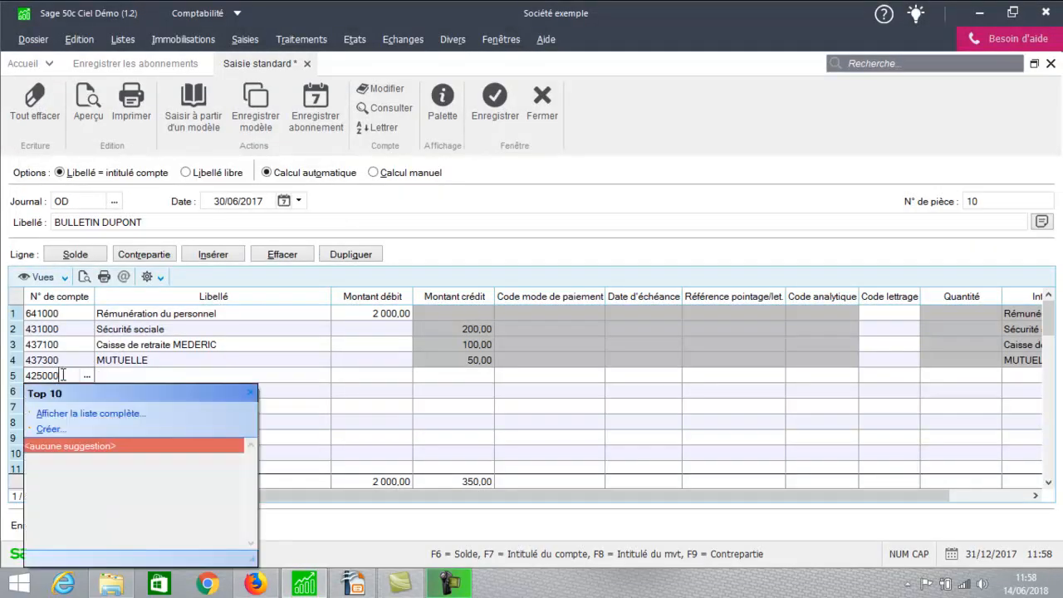
key("Return")
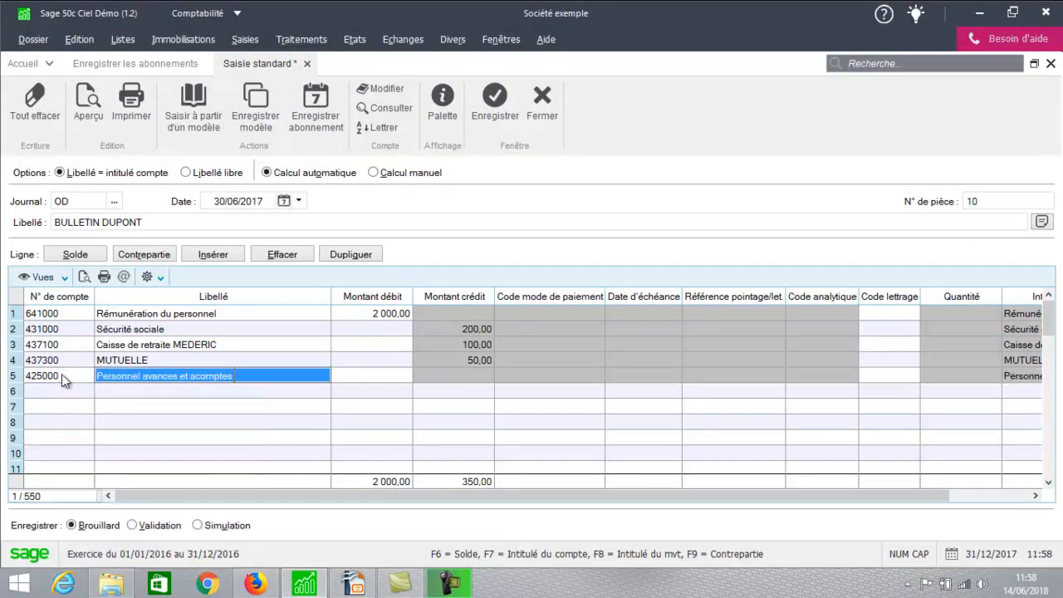
left_click(420, 378)
type("100")
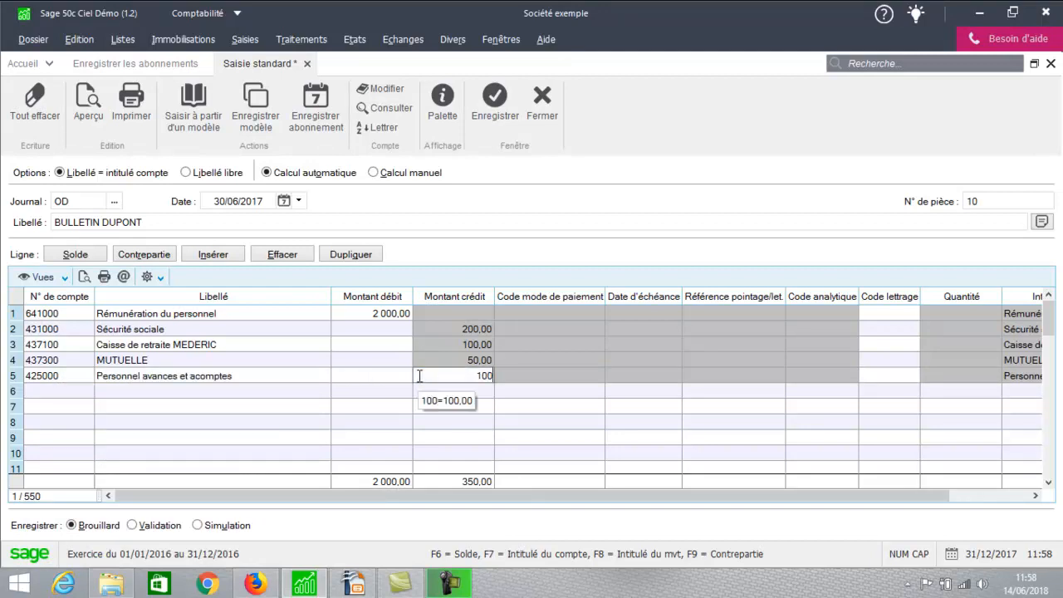
key("Return")
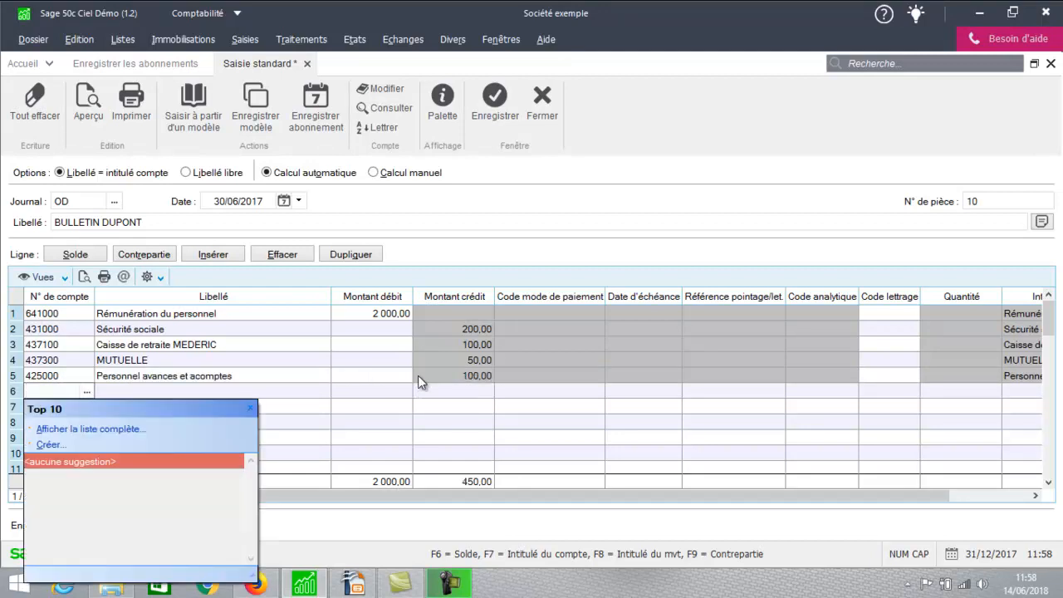
Step: Put account 421000 on line 6 and have its amount calculated to balance the entry
type("421000")
left_click(86, 254)
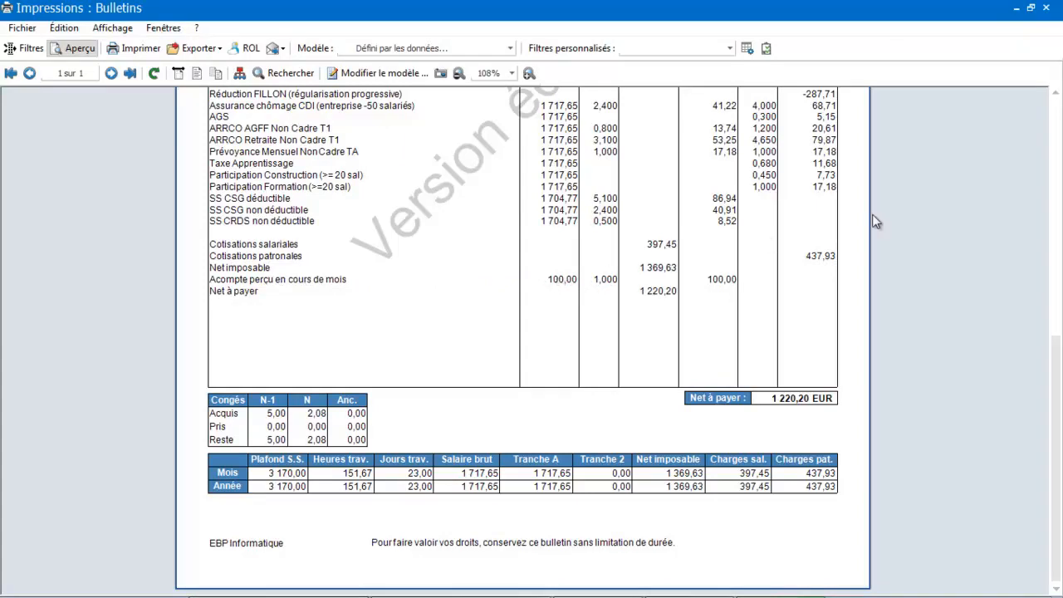
Step: Minimize the payslip preview and insert a line above account 421000 for account 427000, Personnel oppositions, found in the full account list
left_click(1018, 10)
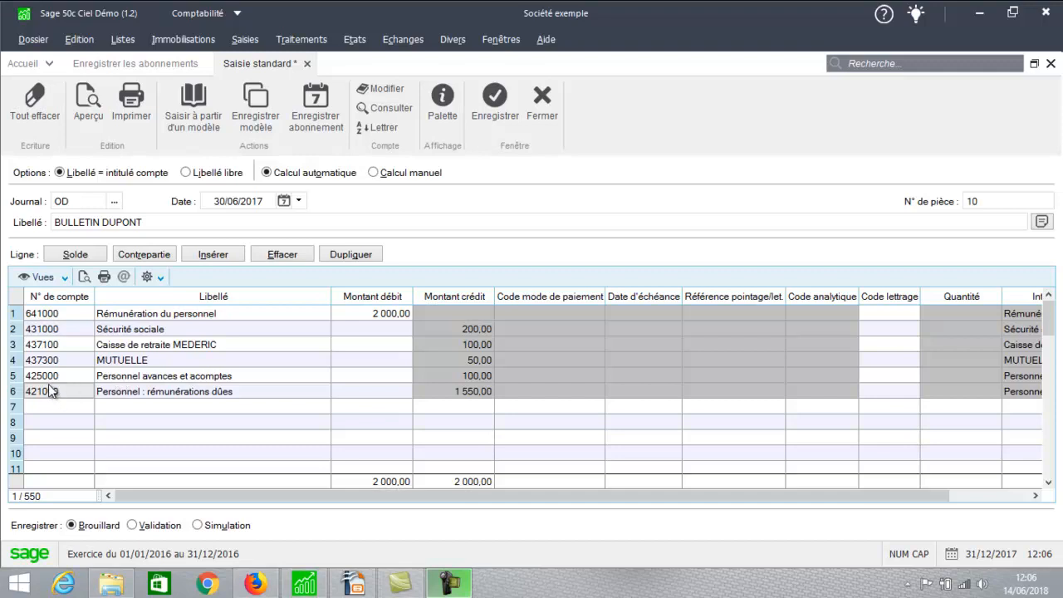
left_click(212, 254)
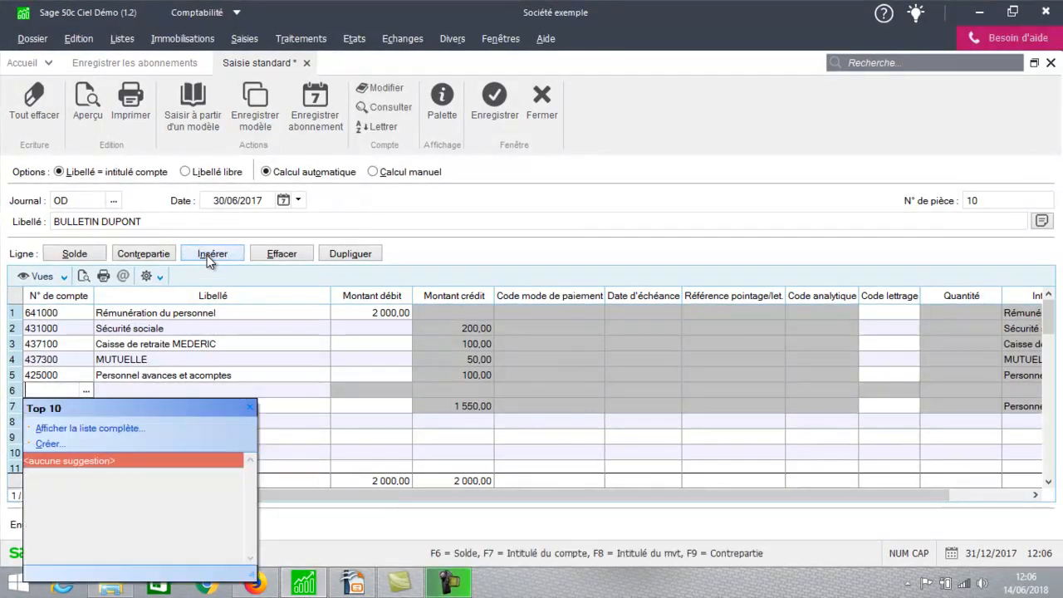
key("Caps_Lock")
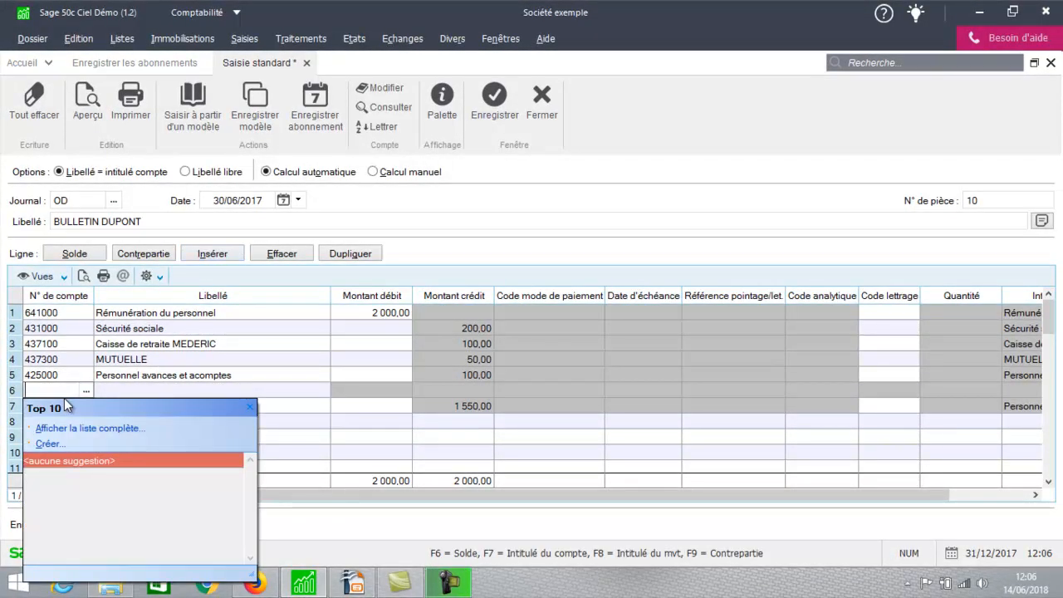
key("Caps_Lock")
type("427")
left_click(85, 390)
left_click(424, 206)
type("427")
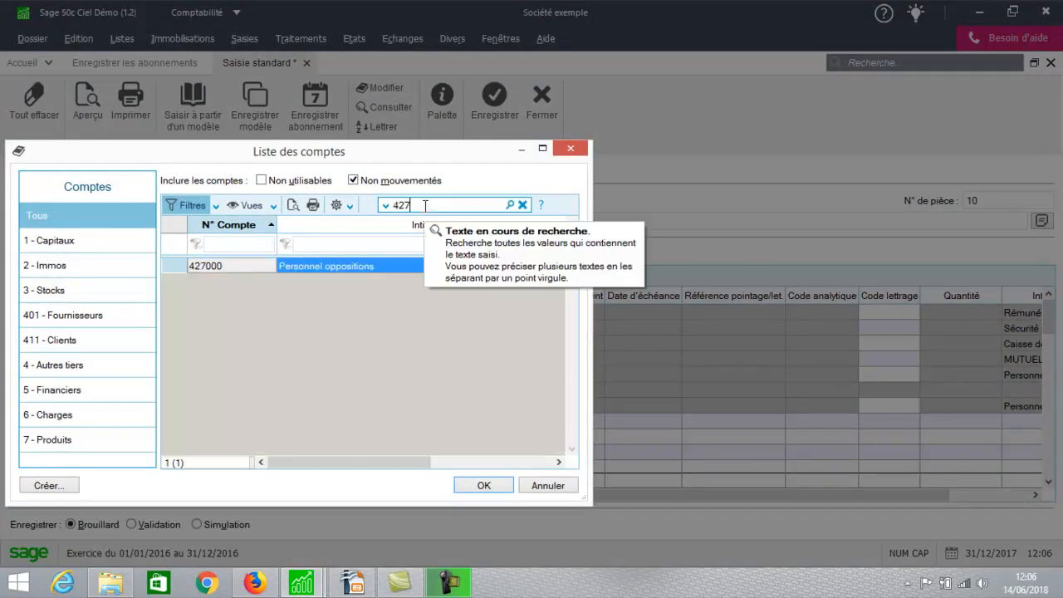
double_click(325, 266)
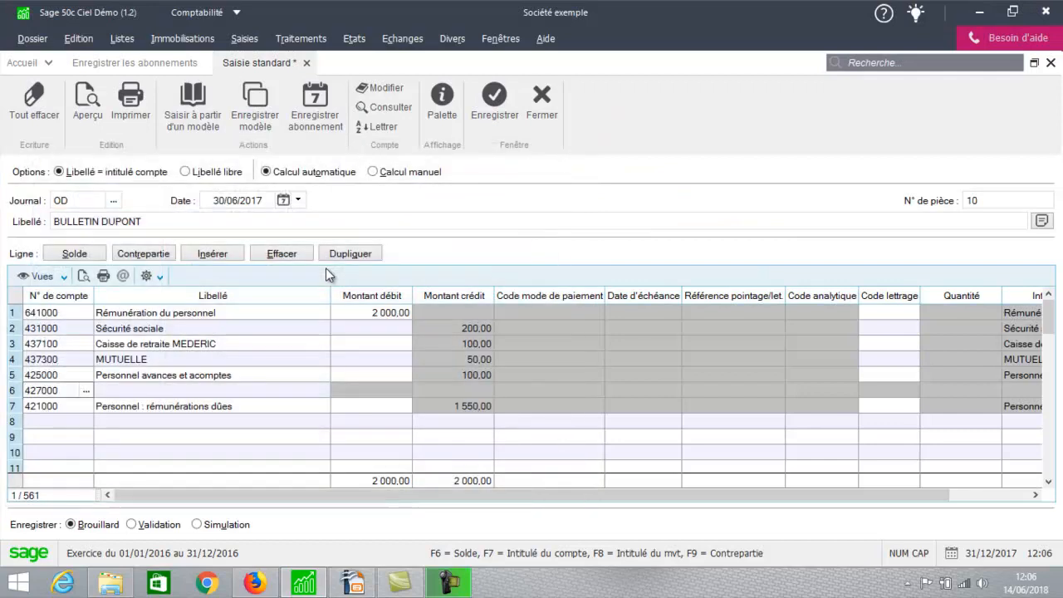
Step: Credit the Personnel oppositions line 100 and rebalance the entry on the 421000 line
key("Tab")
key("Tab")
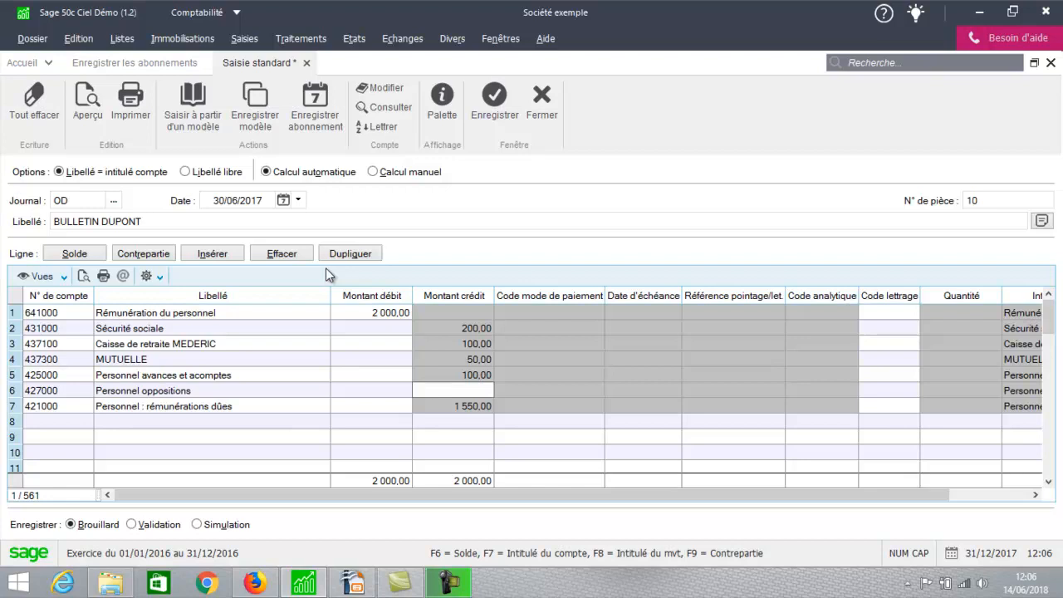
type("100")
key("Tab")
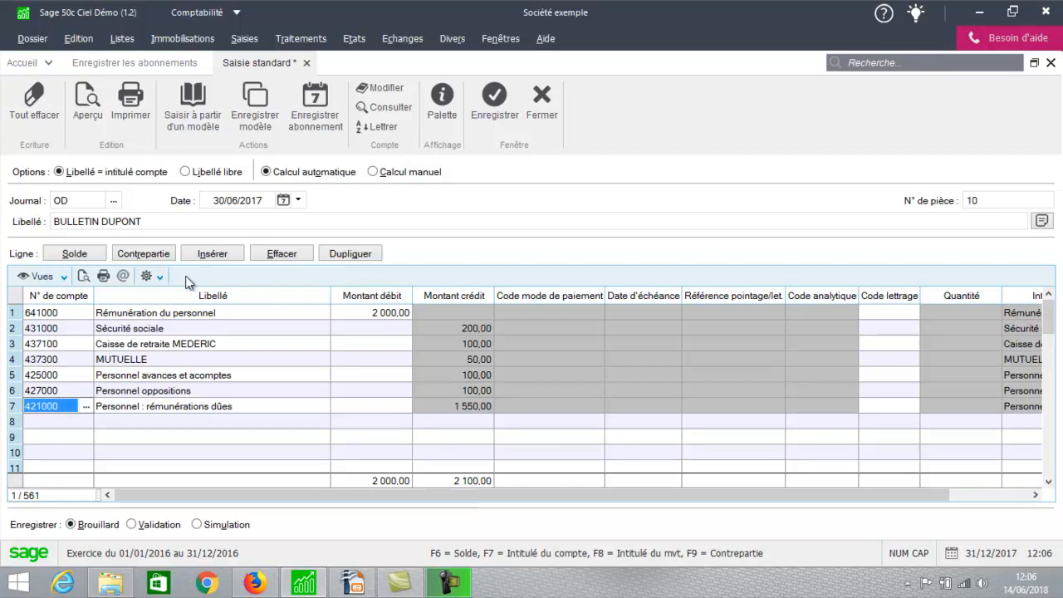
left_click(81, 252)
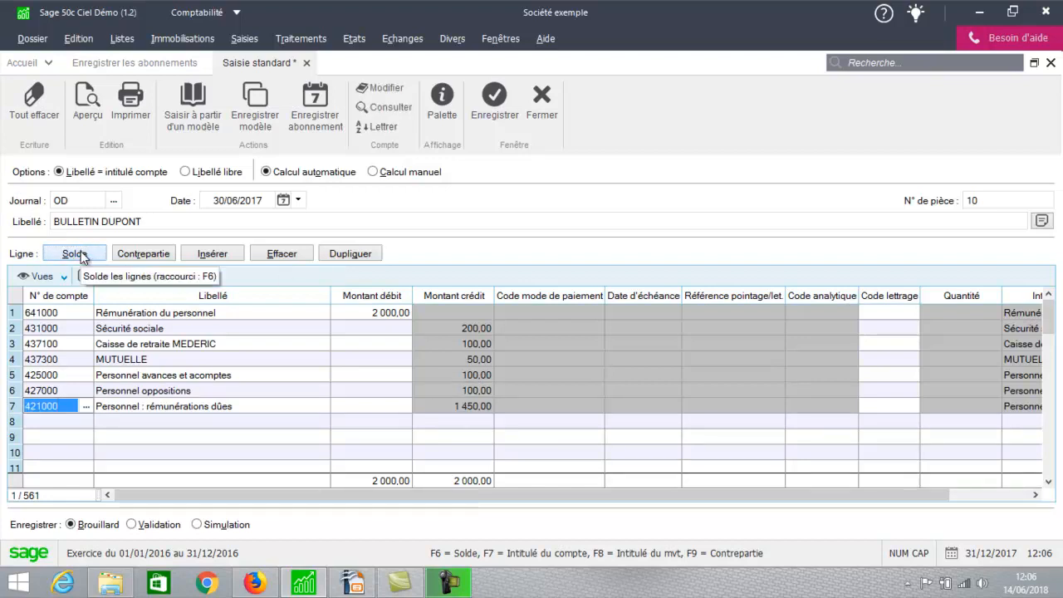